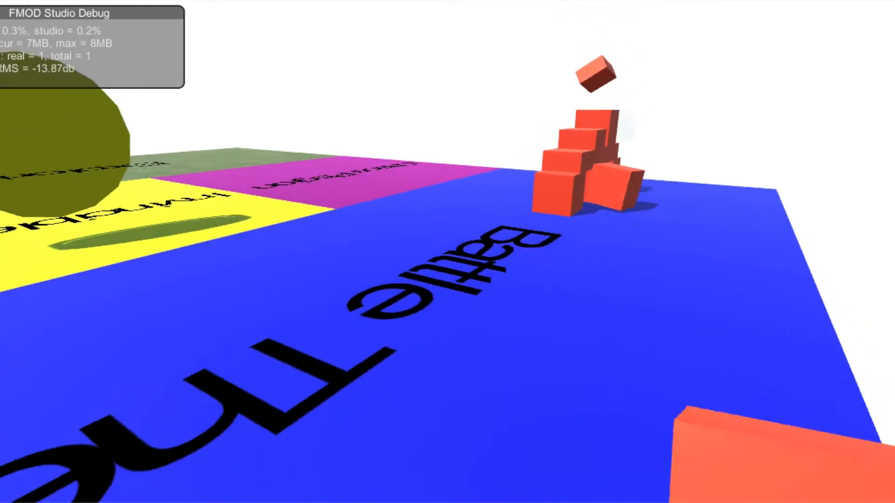
# Step: Walk the player through the running level's Battle Theme, Invincible State and Exploring the Field zones to test the adaptive music
pyautogui.press('w')
pyautogui.press('d')
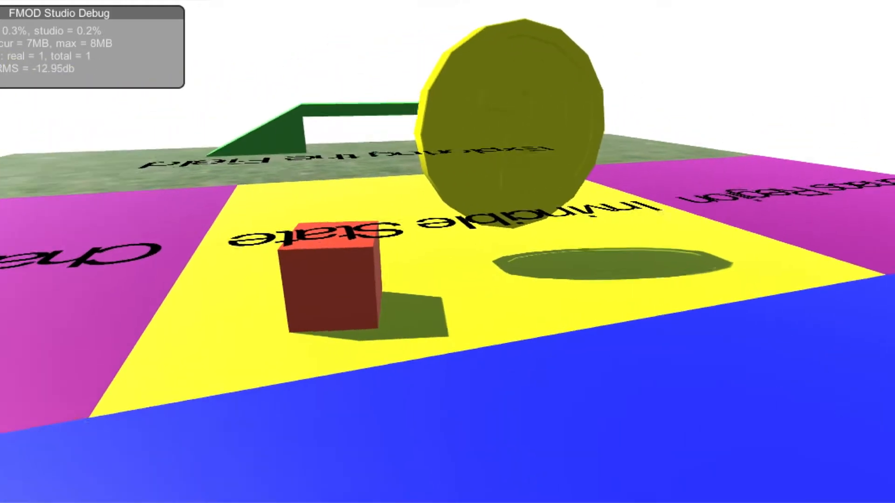
pyautogui.press('a')
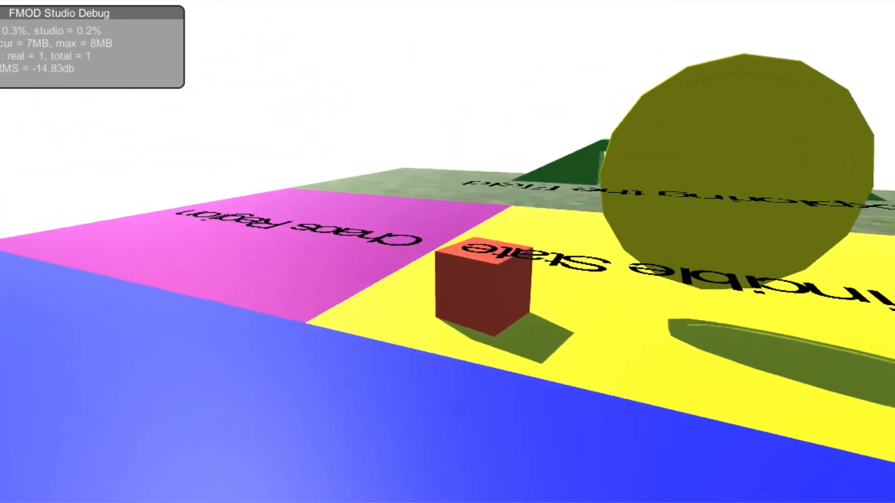
pyautogui.press('d')
pyautogui.press('space')
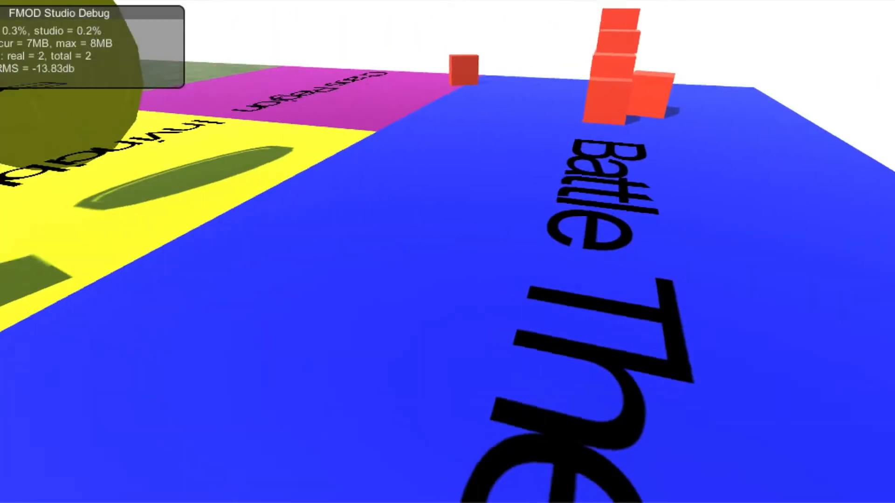
pyautogui.press('a')
pyautogui.press('a')
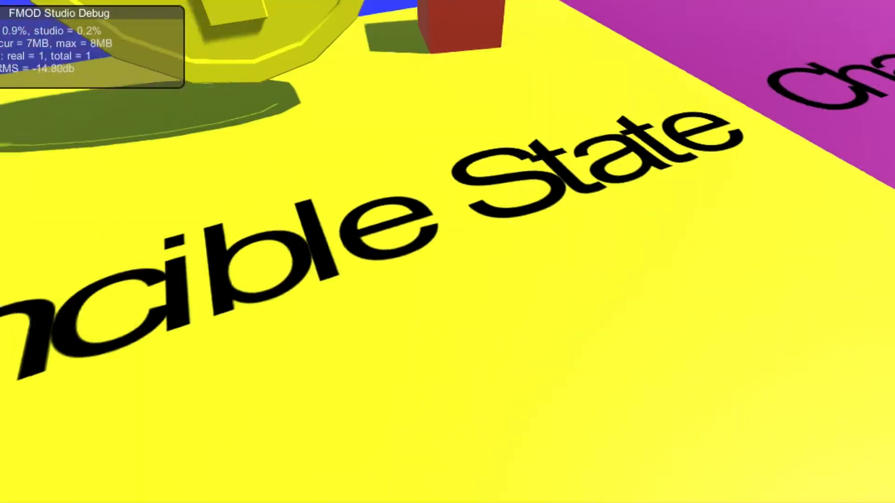
pyautogui.press('w')
pyautogui.press('w')
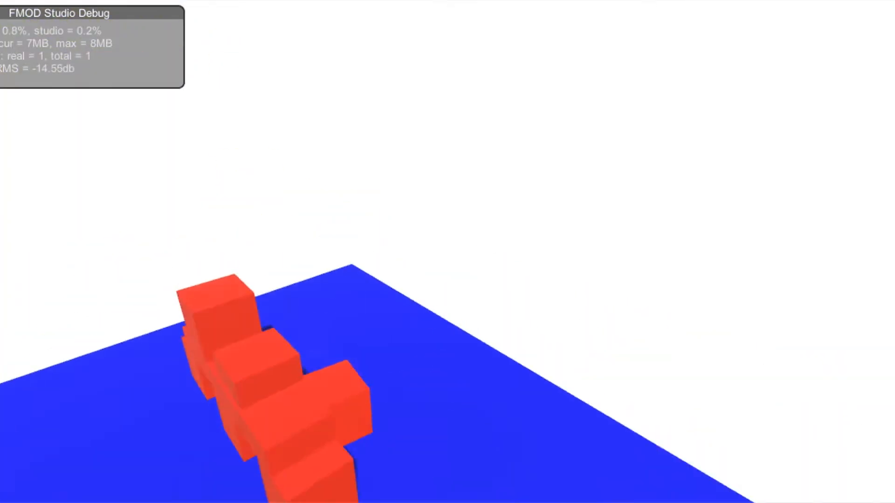
pyautogui.press('w')
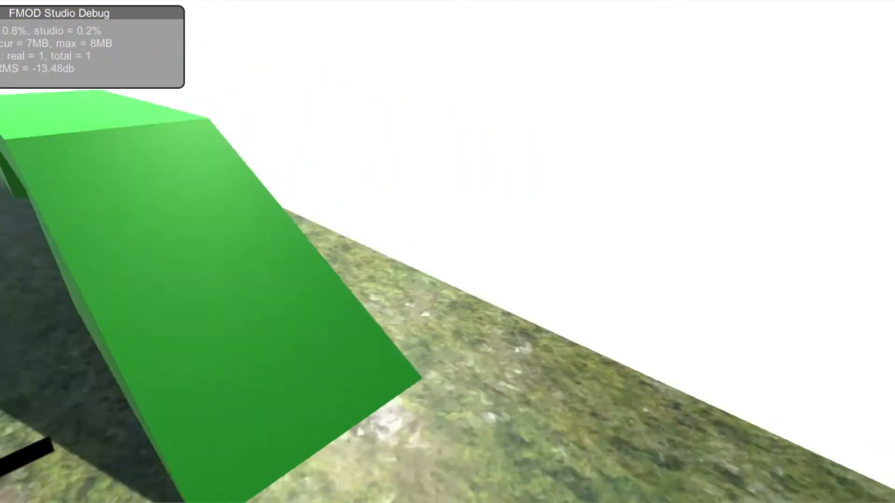
pyautogui.press('w')
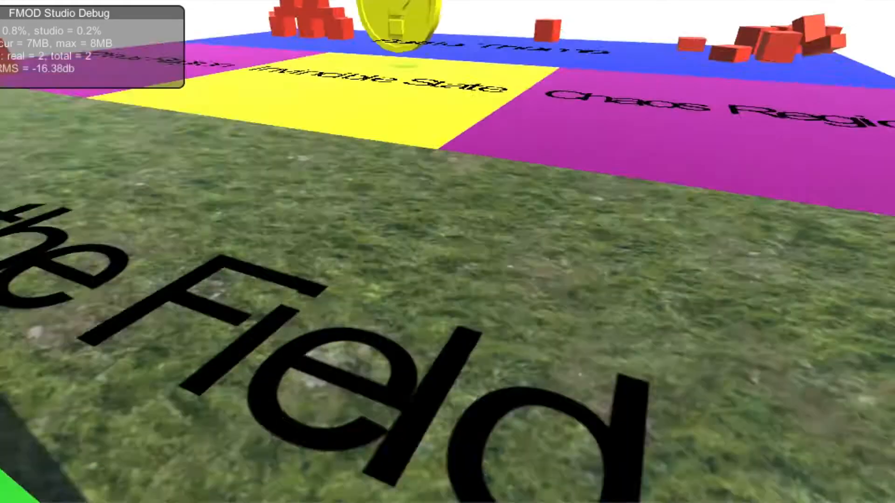
pyautogui.press('w')
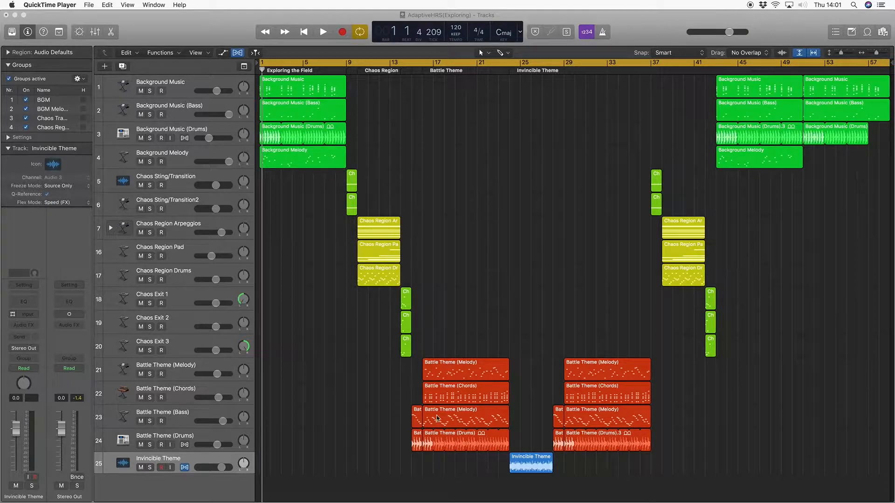
# Step: Leave the Logic Pro X arrangement and switch to the Adaptive.fspro project in FMOD Studio
pyautogui.click(526, 460)
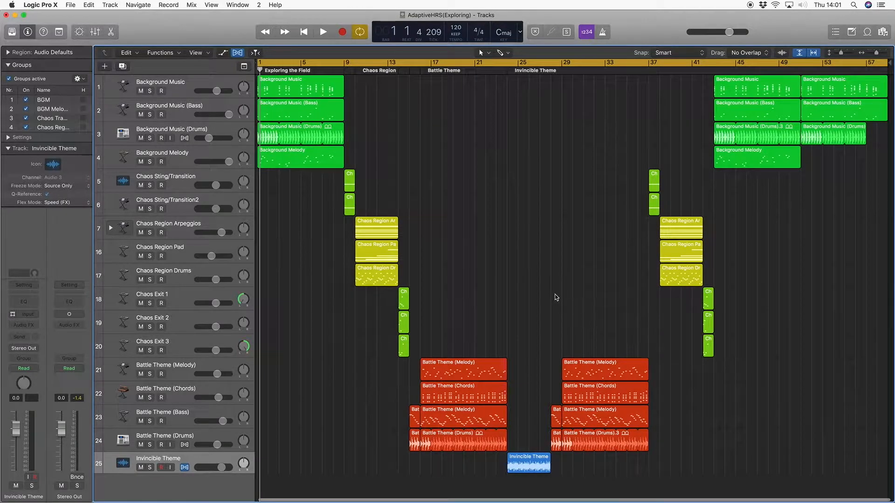
pyautogui.moveTo(299, 496)
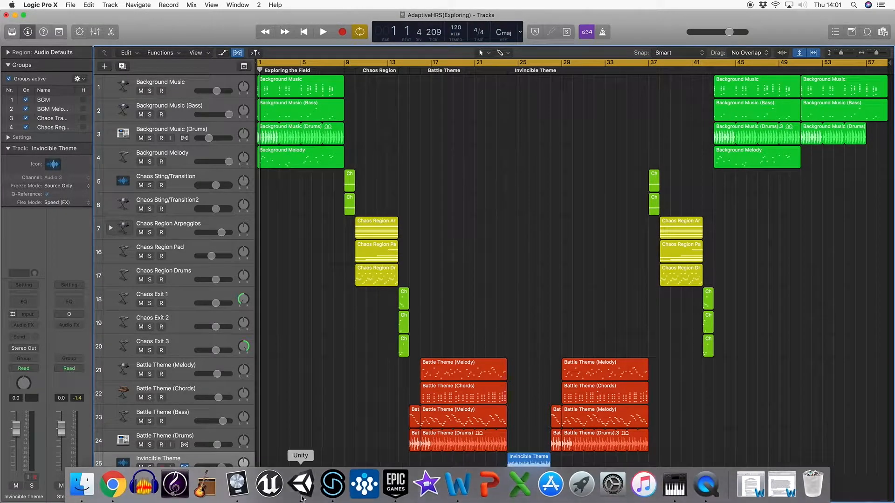
pyautogui.click(338, 488)
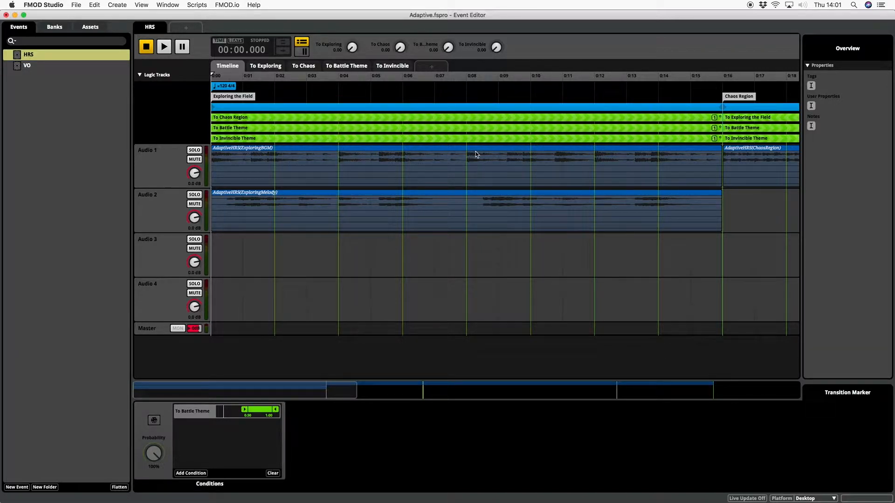
# Step: Inspect the ExploringMelody instrument on Audio 2 and the transition timeline from Exploring the Field to Chaos Region
pyautogui.click(249, 214)
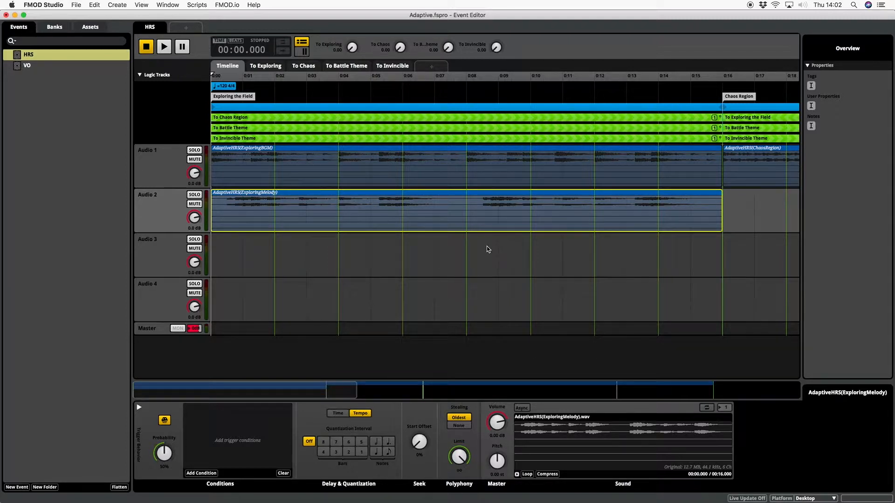
pyautogui.hscroll(10, 487, 250)
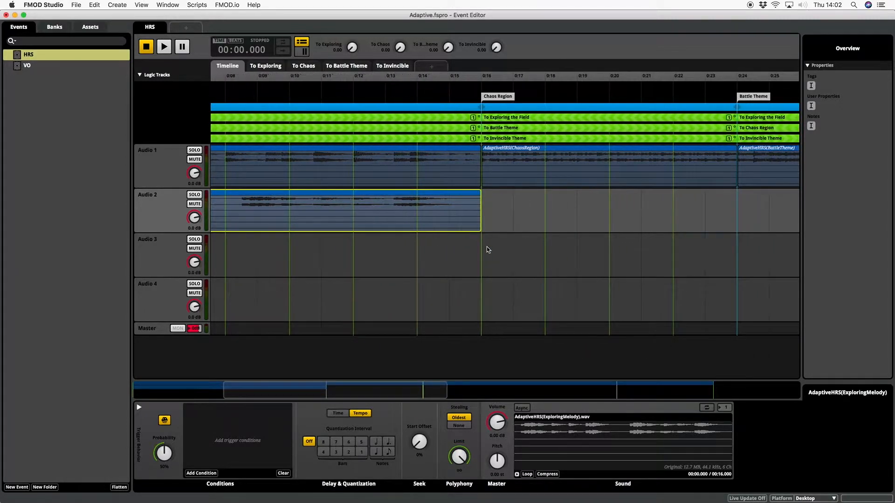
pyautogui.hscroll(6, 489, 247)
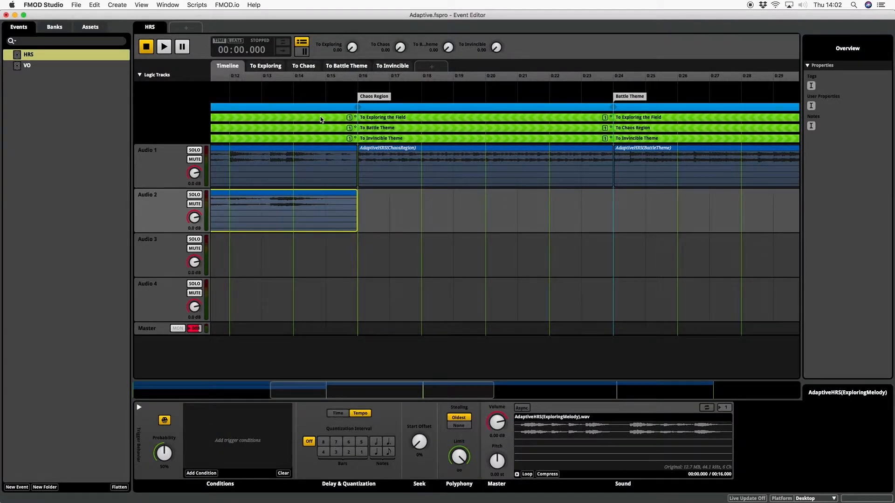
pyautogui.click(321, 120)
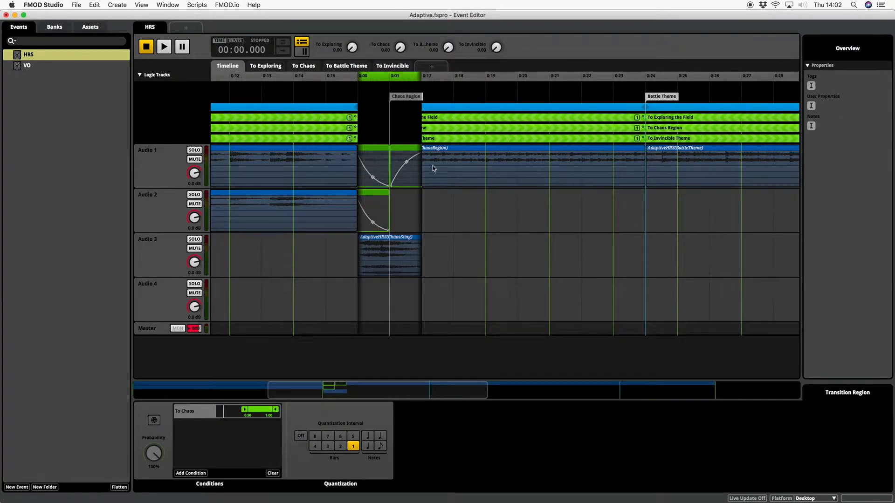
pyautogui.click(332, 118)
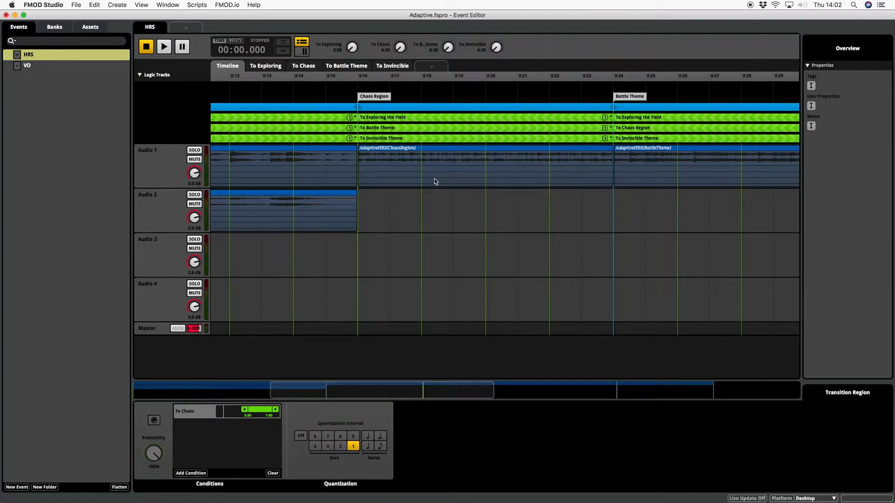
# Step: Inspect the transition timeline from Chaos Region to Exploring the Field, including the multi instrument's playlist on Audio 3
pyautogui.hscroll(3, 434, 182)
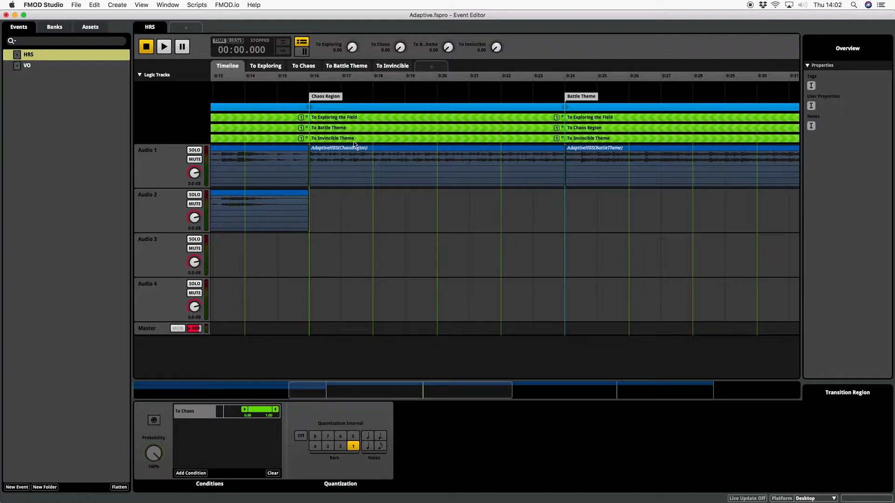
pyautogui.doubleClick(367, 122)
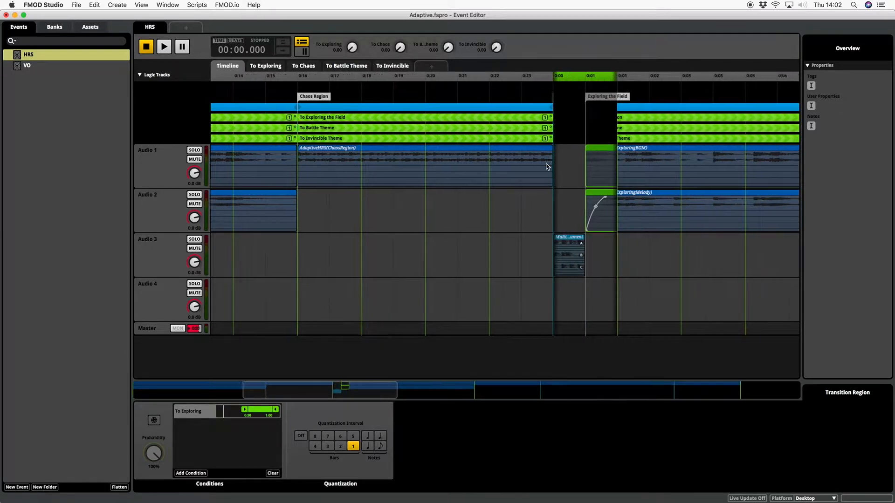
pyautogui.click(531, 258)
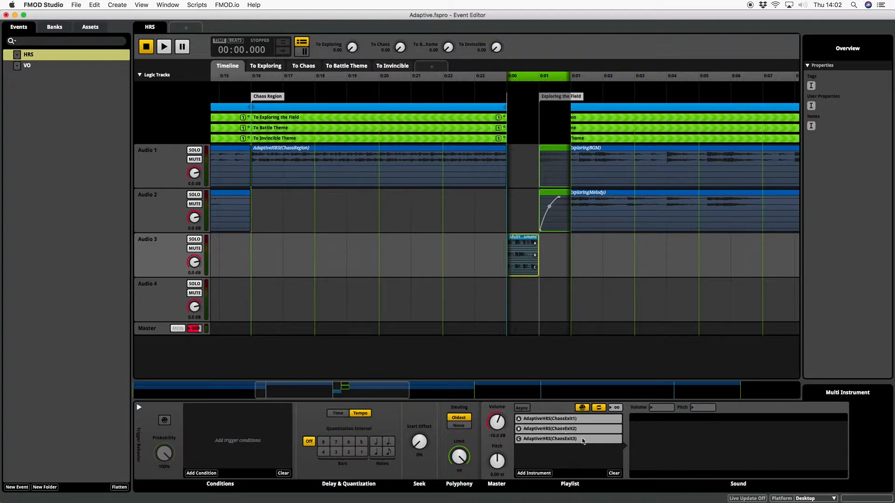
pyautogui.click(466, 168)
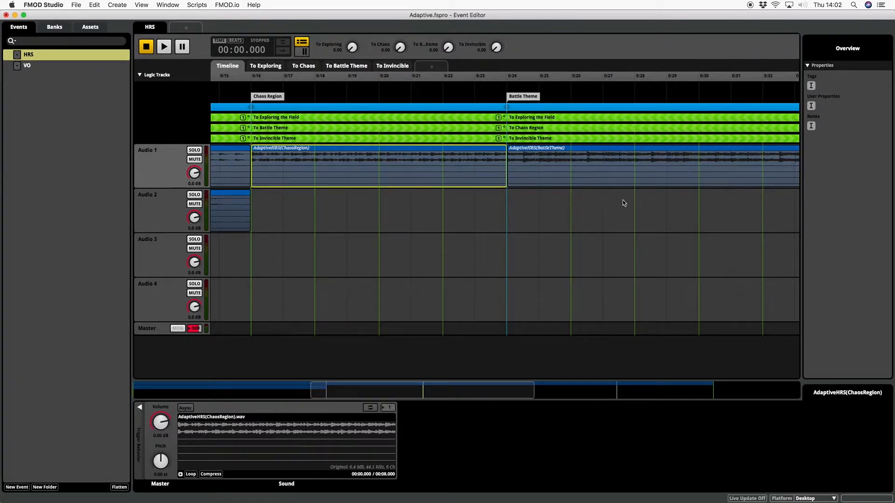
# Step: Check the To Exploring the Field transition marker at the end of the Invincible Theme and return to the timeline's start
pyautogui.hscroll(10, 575, 198)
pyautogui.hscroll(4, 563, 199)
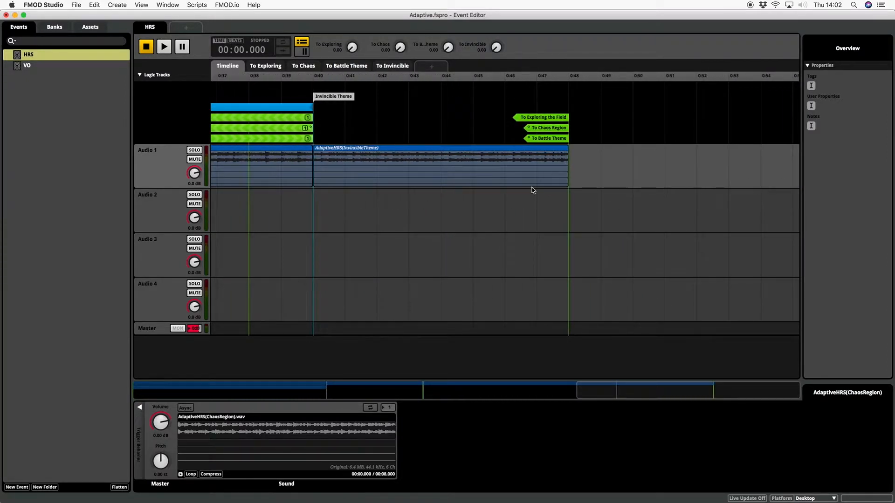
pyautogui.click(536, 119)
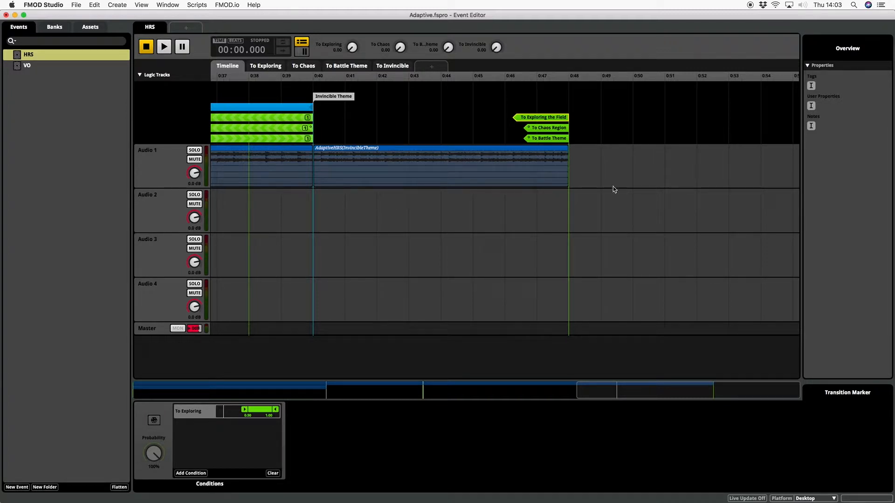
pyautogui.click(395, 180)
pyautogui.click(397, 206)
pyautogui.hscroll(-20, 396, 203)
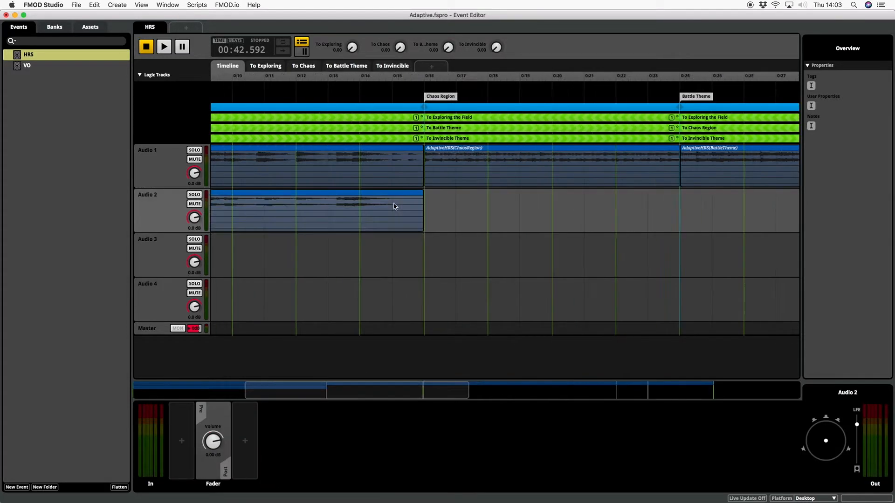
# Step: Switch to the Unity editor with HRSScene open
pyautogui.moveTo(330, 501)
pyautogui.press('F3')
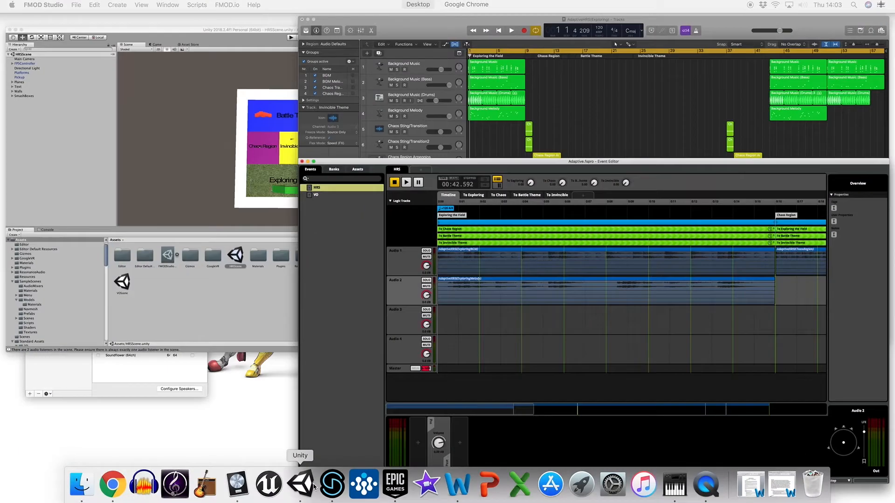
pyautogui.press('F2')
pyautogui.click(335, 170)
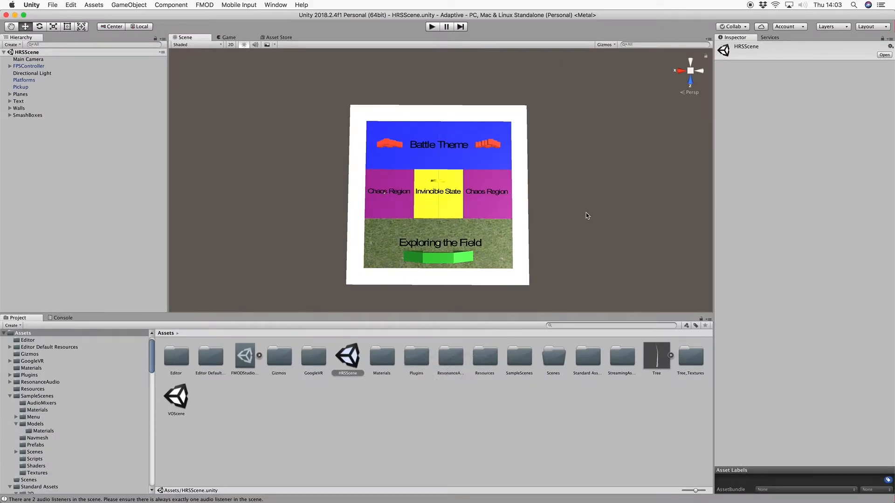
# Step: Examine the layout of the Battle Theme, Chaos Region, Invincible State and Exploring the Field zones in the scene from several angles
pyautogui.scroll(-3, 515, 223)
pyautogui.moveTo(515, 222)
pyautogui.mouseDown()
pyautogui.moveTo(486, 138)
pyautogui.moveTo(489, 229)
pyautogui.moveTo(501, 228)
pyautogui.mouseUp()
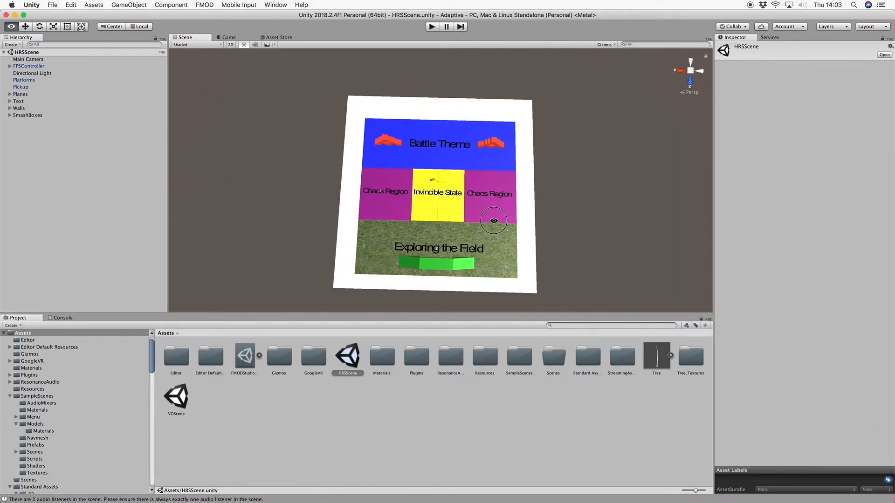
pyautogui.scroll(-3, 450, 233)
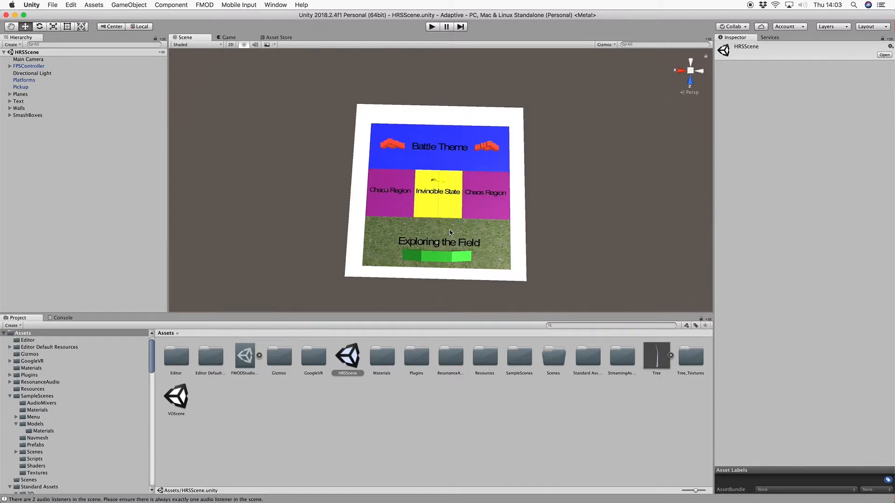
pyautogui.scroll(6, 450, 240)
pyautogui.moveTo(451, 249); pyautogui.dragTo(455, 176)
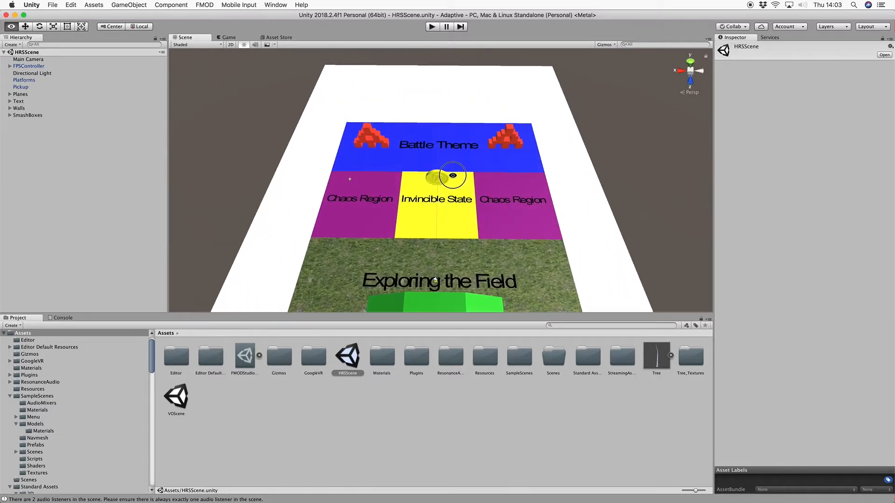
pyautogui.scroll(-2, 451, 203)
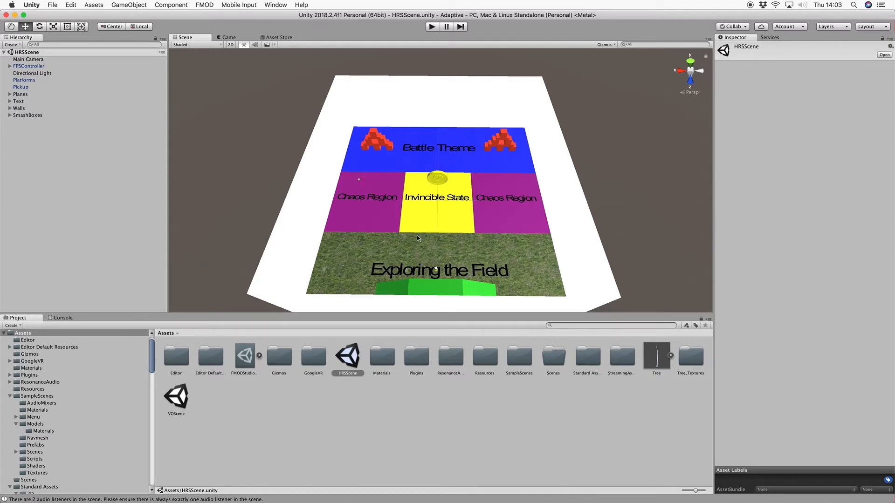
pyautogui.moveTo(464, 276); pyautogui.dragTo(315, 220)
pyautogui.moveTo(359, 138); pyautogui.dragTo(426, 241)
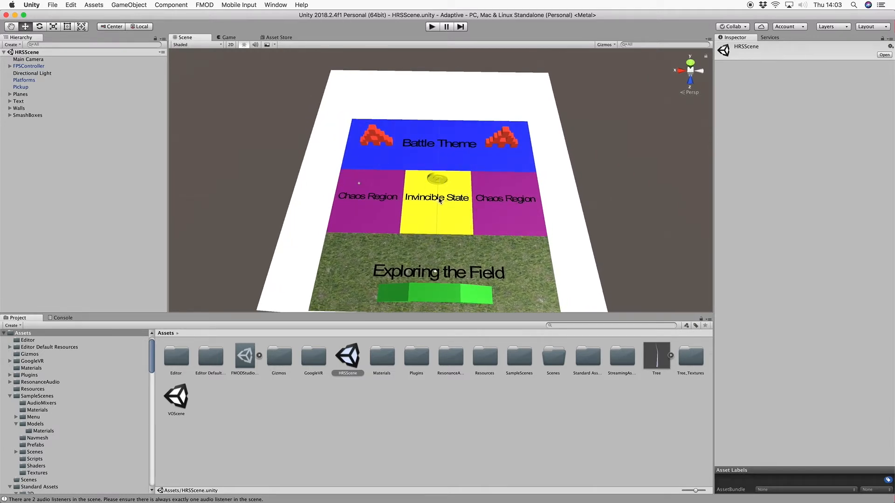
pyautogui.scroll(5, 440, 205)
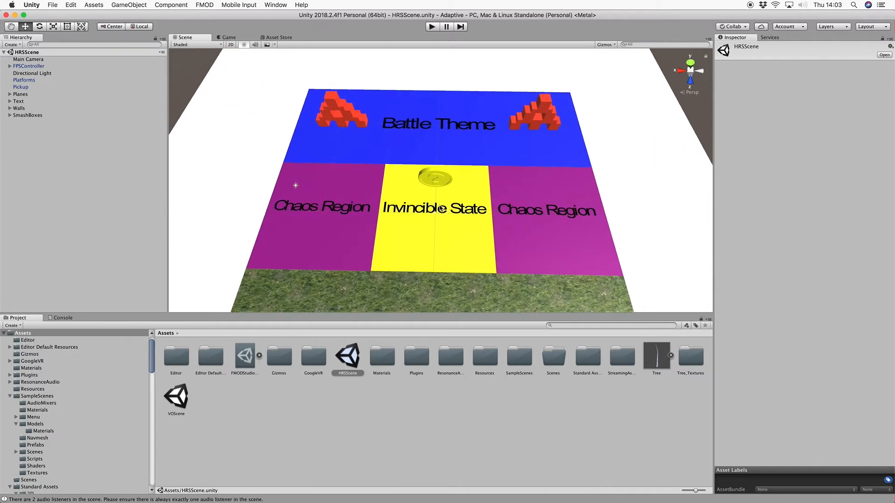
pyautogui.scroll(3, 440, 207)
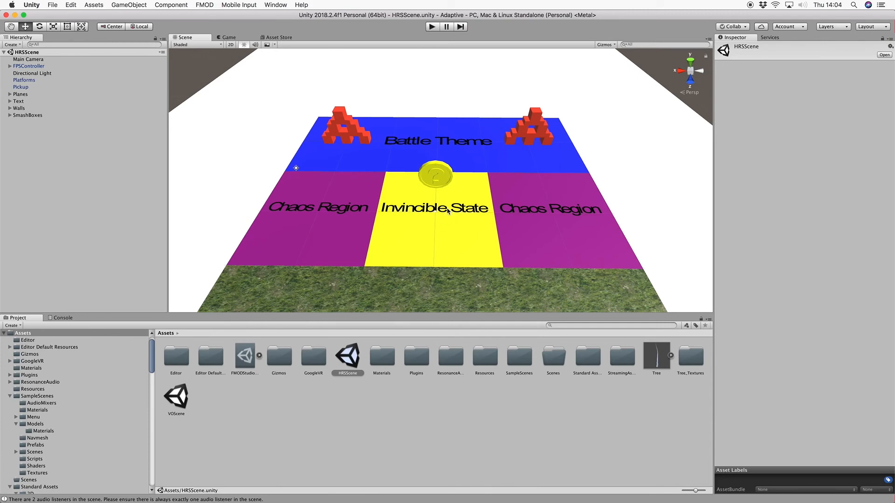
pyautogui.moveTo(455, 208); pyautogui.dragTo(455, 253)
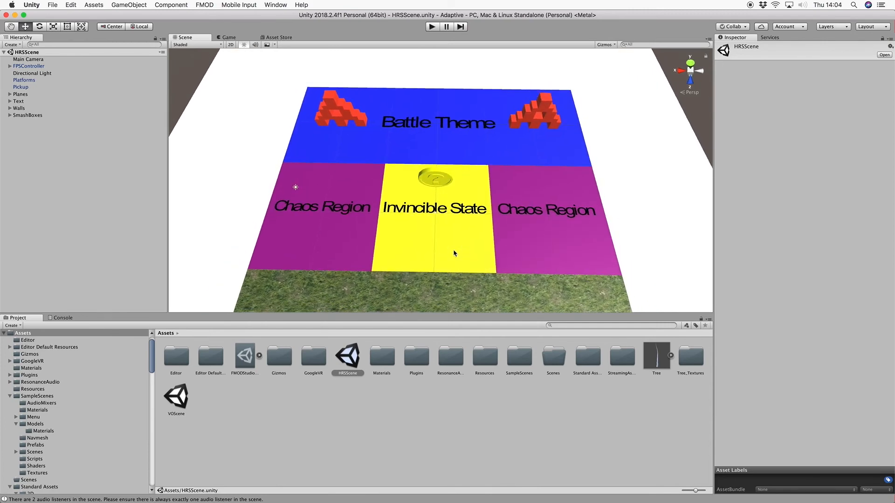